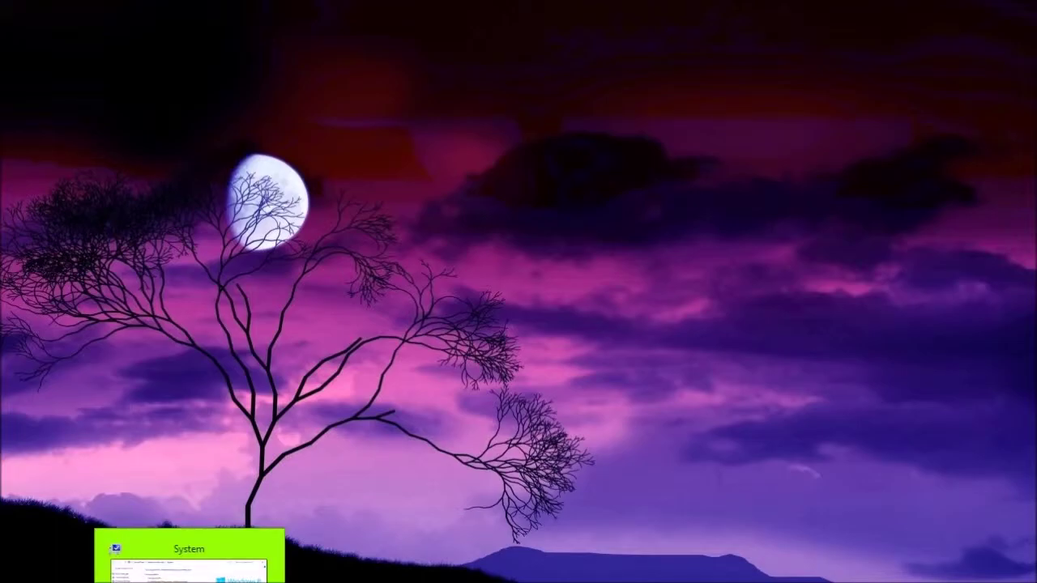
# Restore the System window to show the Windows 8.1 Pro edition, processor and memory
pyautogui.click(188, 563)
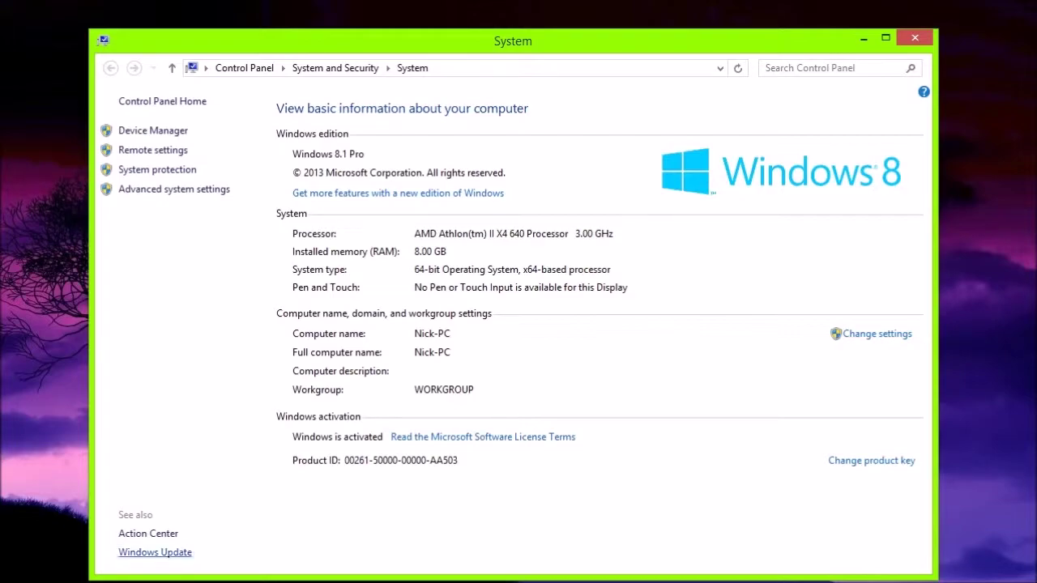
# Open This PC's Properties to reach the System page, then close it
pyautogui.press('super+e')
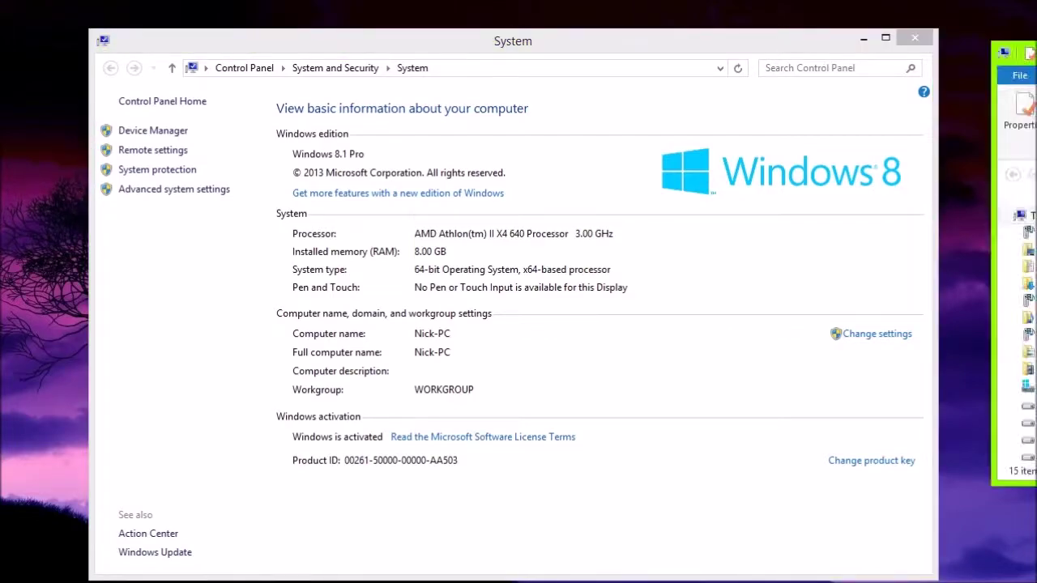
pyautogui.rightClick(795, 334)
pyautogui.click(845, 503)
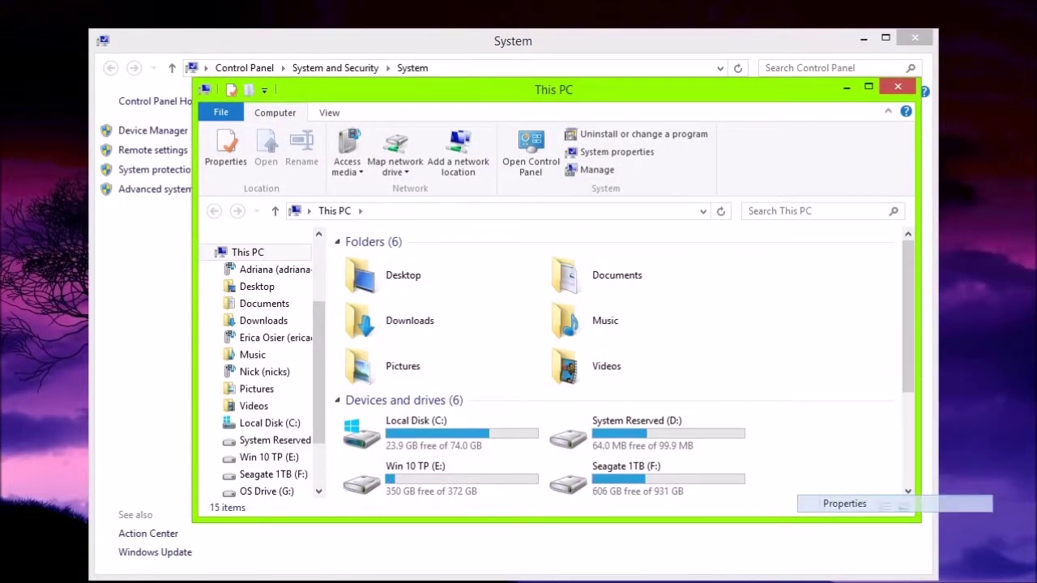
pyautogui.click(915, 38)
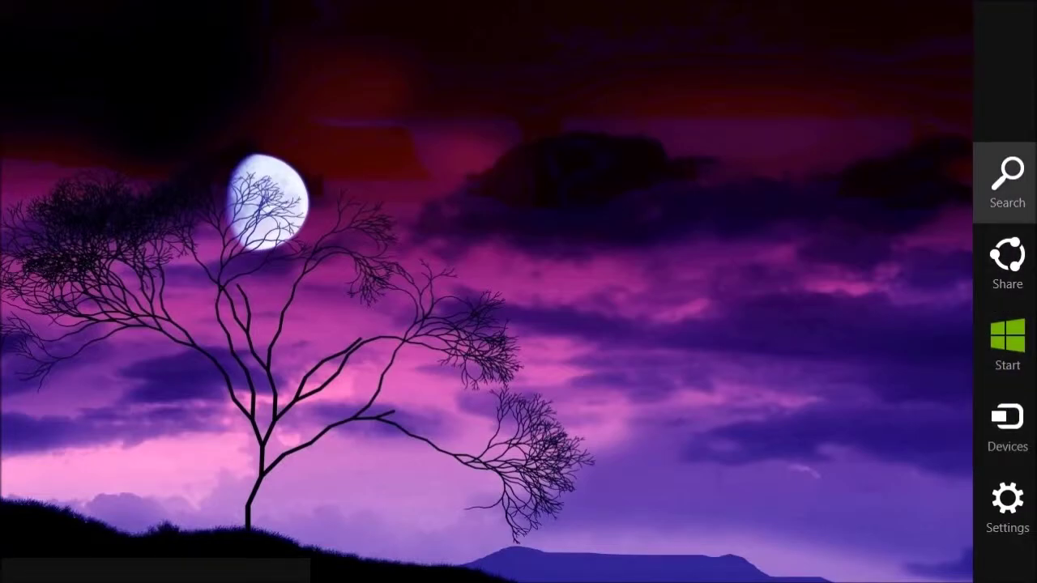
# Search for 'BitLocker' and open Manage BitLocker
pyautogui.click(1007, 172)
pyautogui.write('Bit')
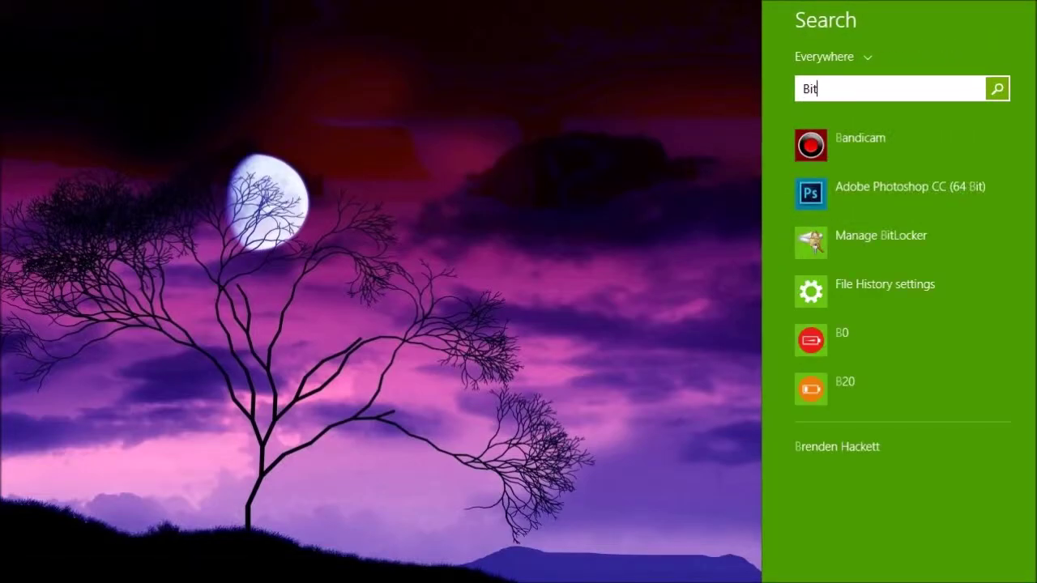
pyautogui.write('Locker')
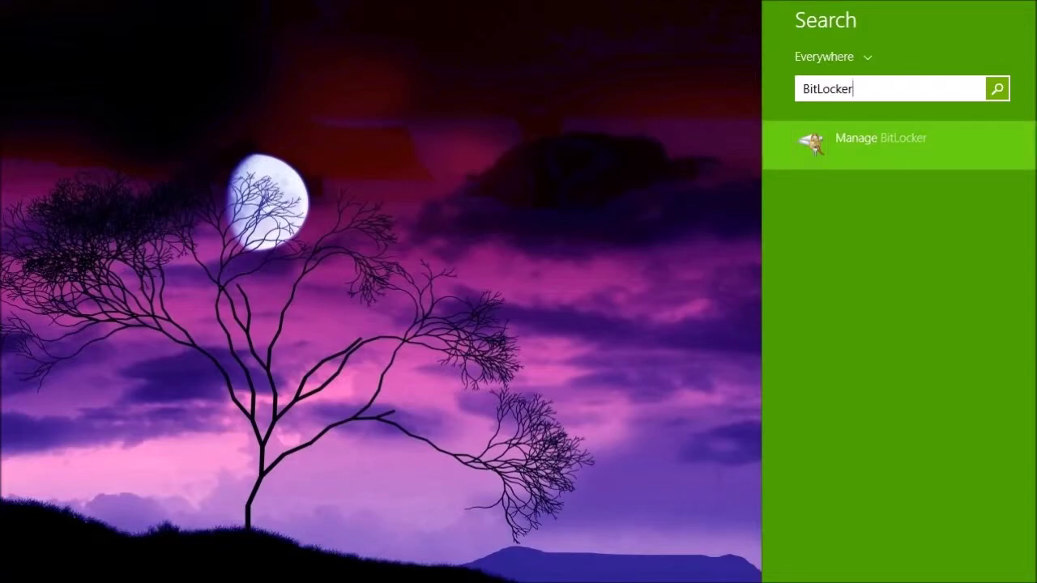
pyautogui.press('Return')
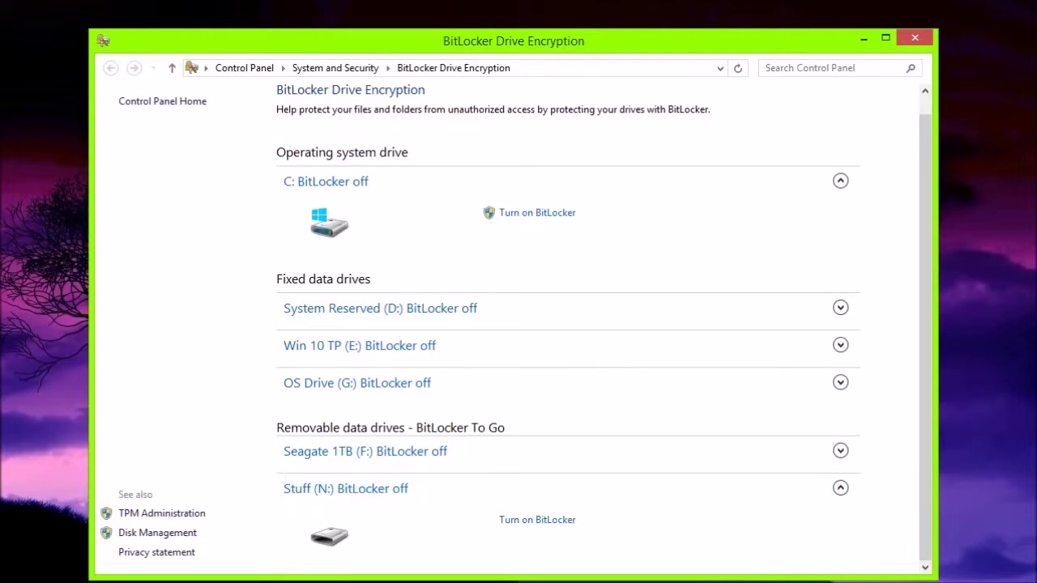
# Turn on BitLocker for Stuff (N:) using a password, entered and confirmed
pyautogui.click(537, 519)
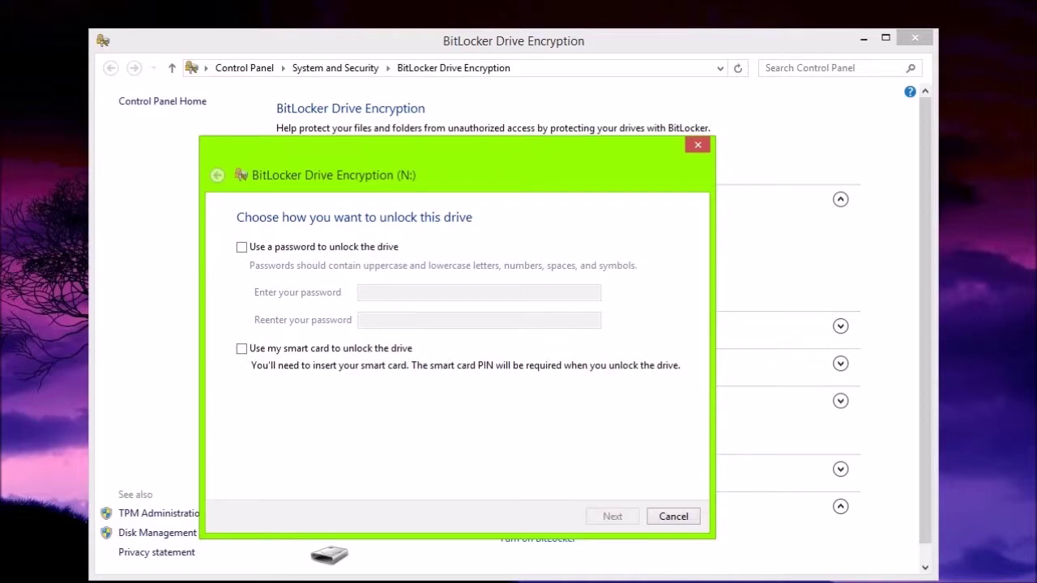
pyautogui.click(242, 247)
pyautogui.click(479, 292)
pyautogui.write('password')
pyautogui.click(479, 320)
pyautogui.write('password')
pyautogui.press('Tab')
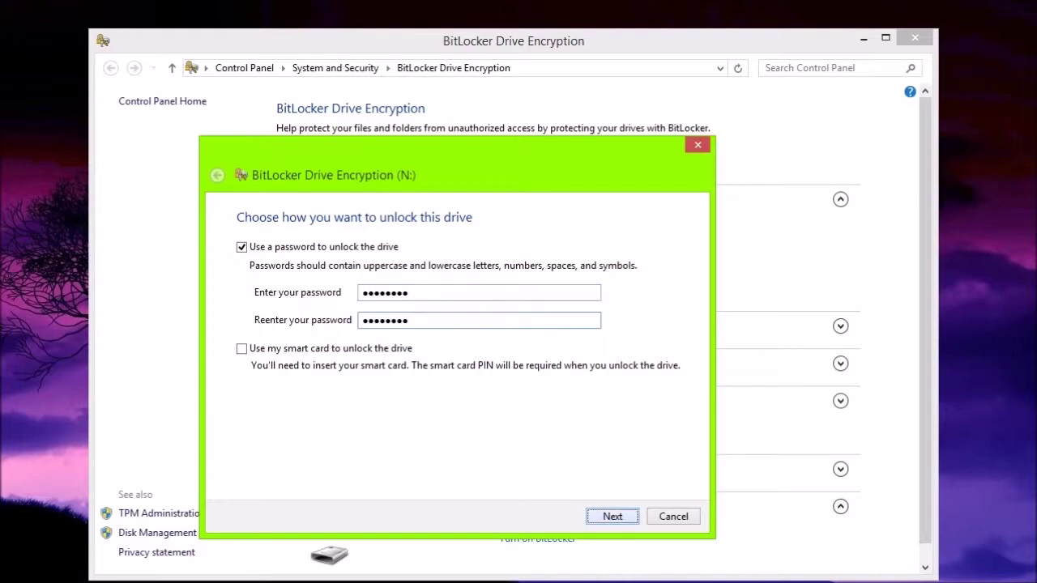
# Save the recovery key as a file in Documents and encrypt used disk space only
pyautogui.press('Return')
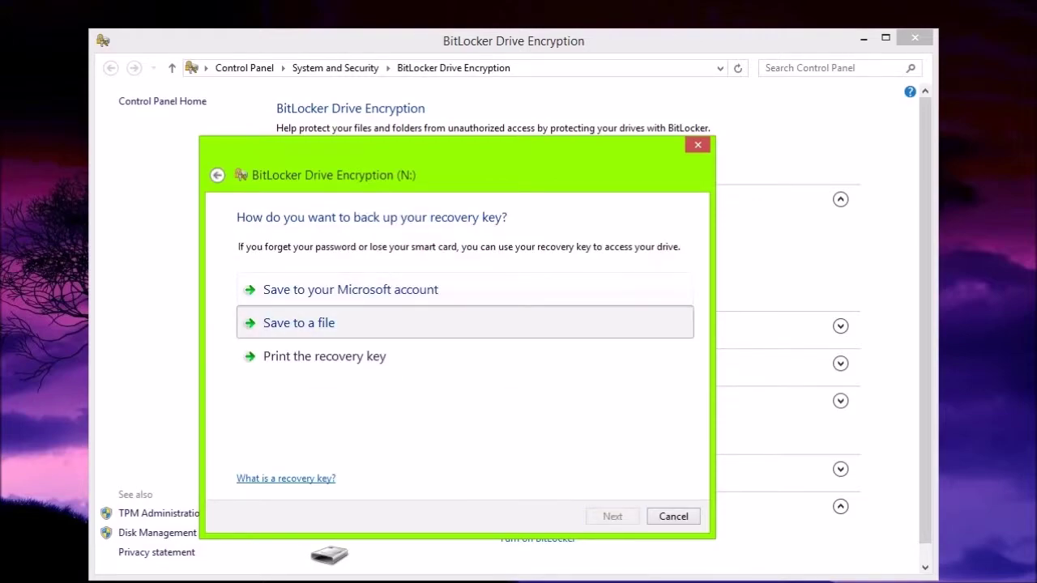
pyautogui.press('Return')
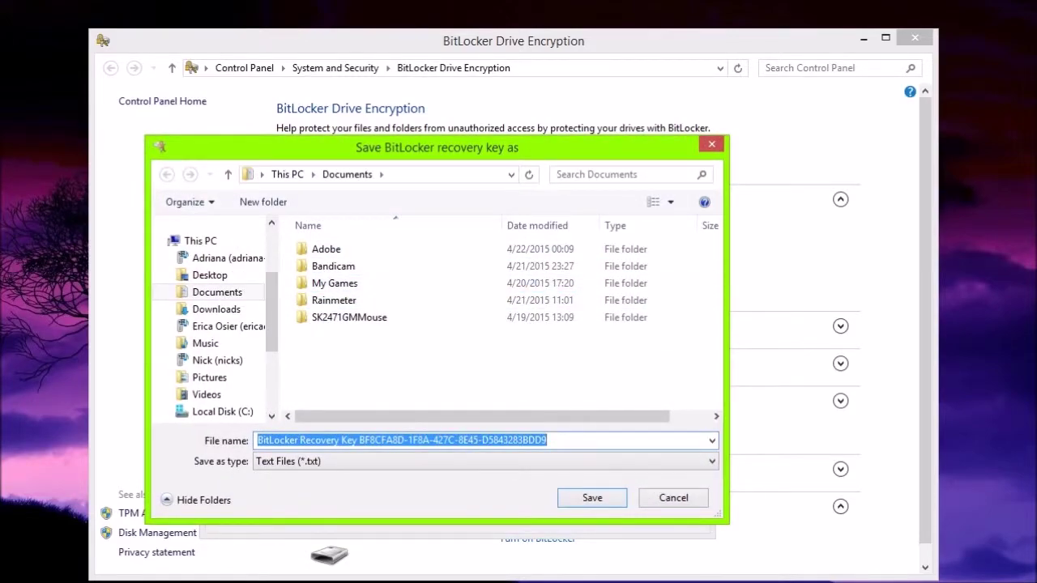
pyautogui.press('Return')
pyautogui.press('Return')
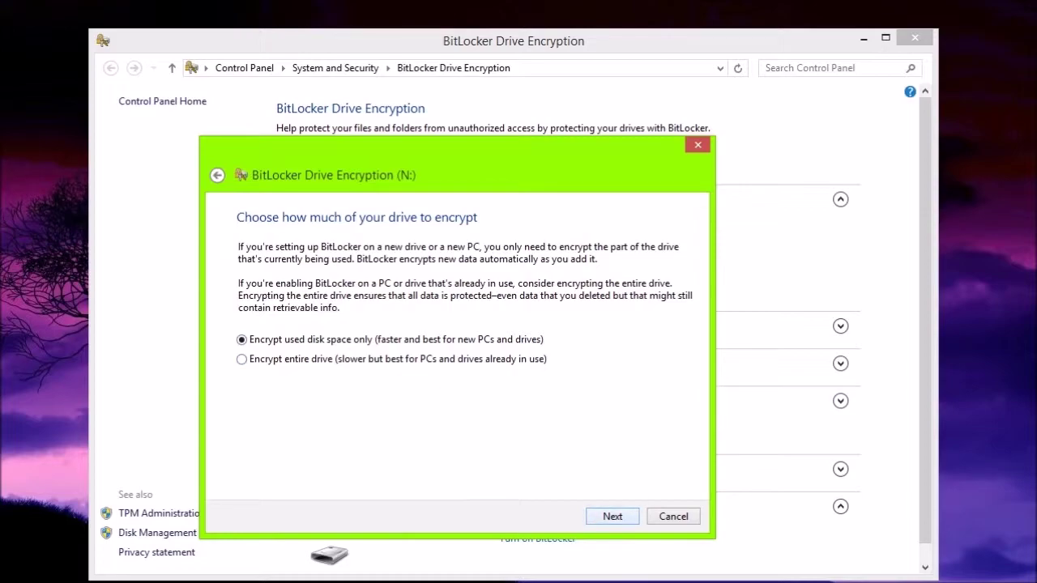
pyautogui.press('Return')
pyautogui.press('Return')
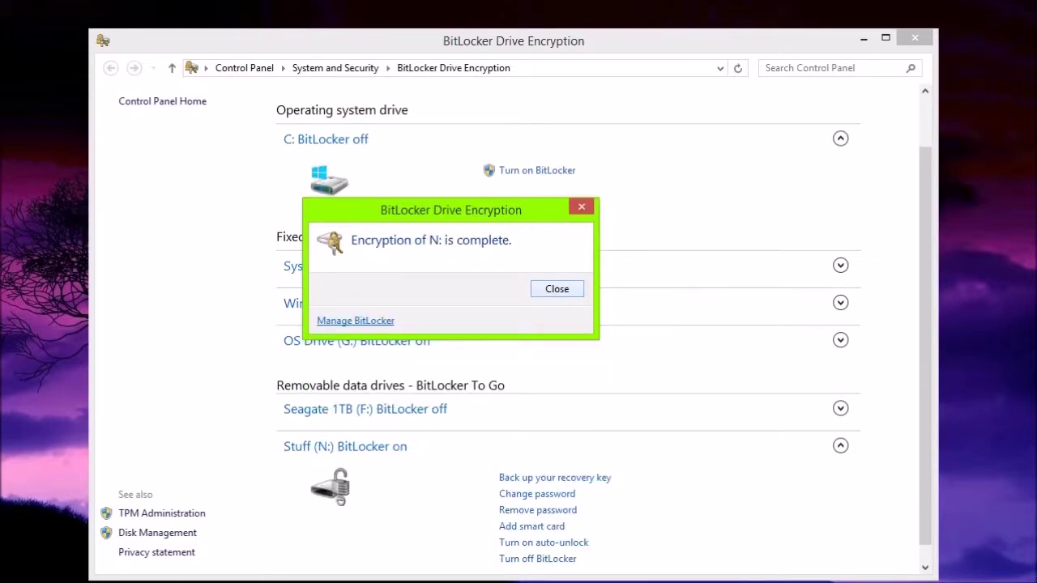
# Dismiss the encryption-complete message for Stuff (N:)
pyautogui.press('Return')
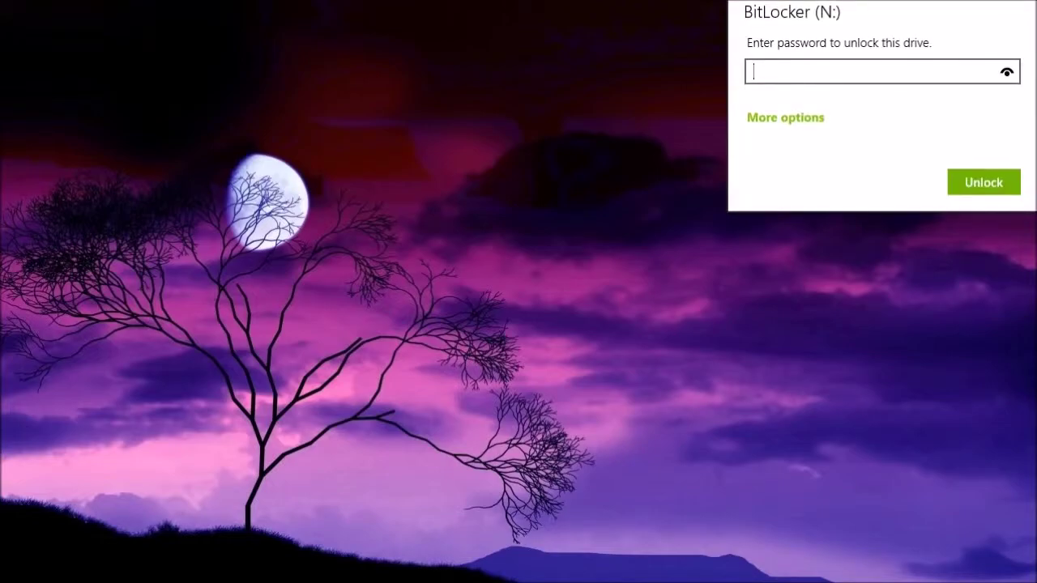
# Unlock drive N: with its password and select the saved recovery key file in Documents
pyautogui.write('********')
pyautogui.press('Return')
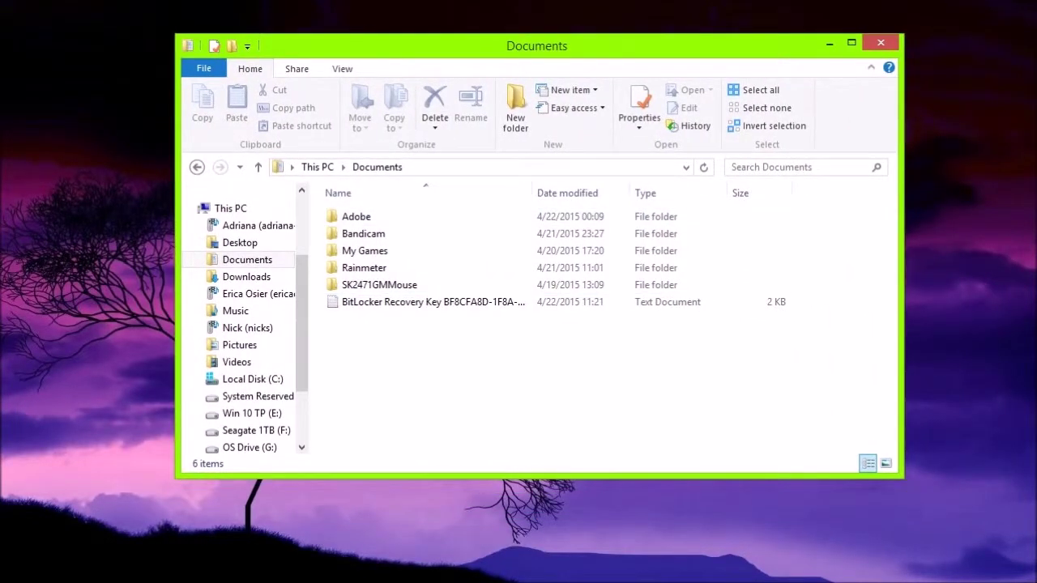
pyautogui.click(434, 301)
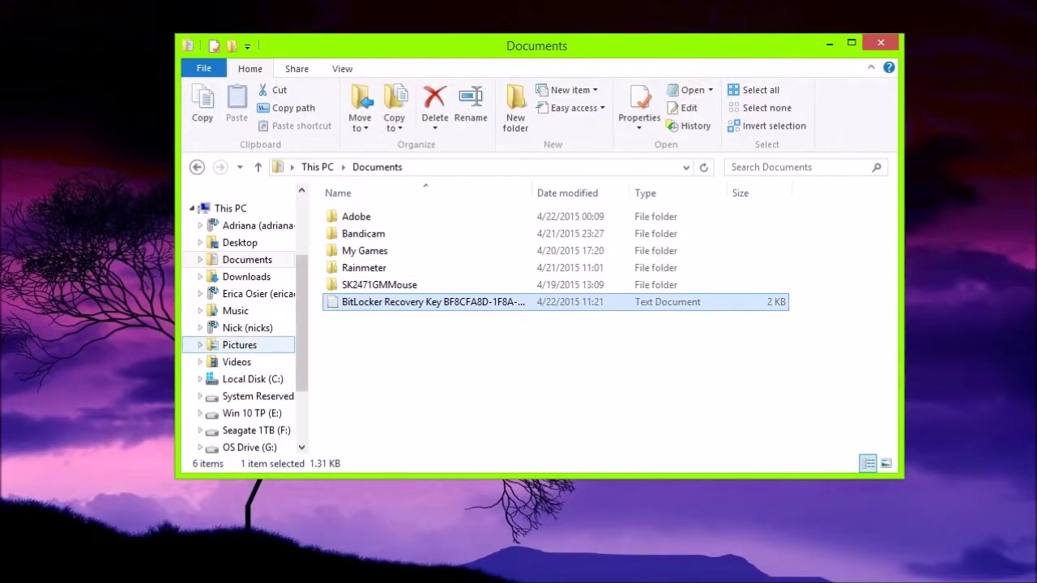
# Open Stuff (N:) from This PC to confirm it is empty, then return
pyautogui.click(230, 208)
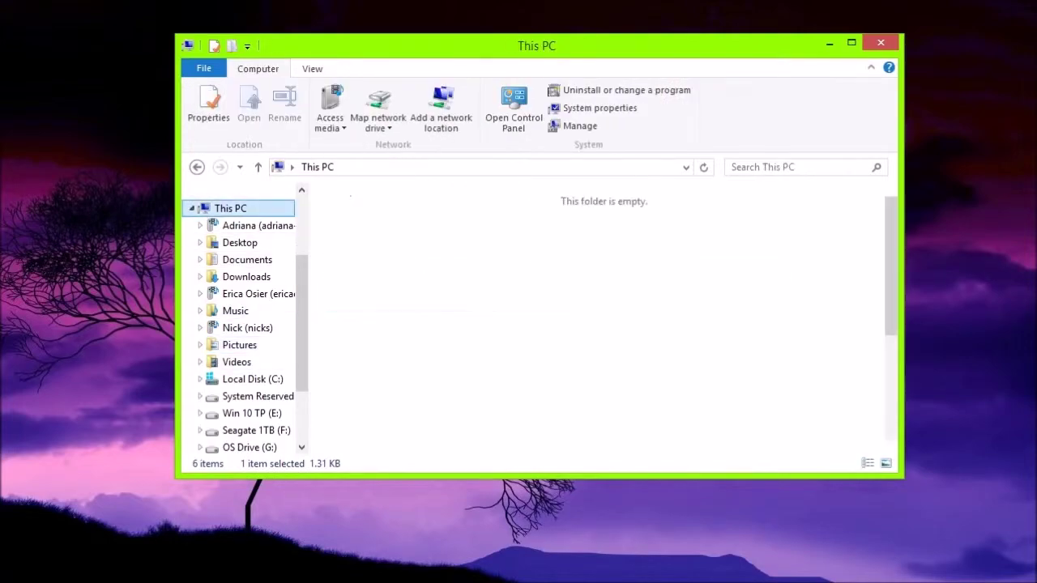
pyautogui.scroll(-3, 600, 316)
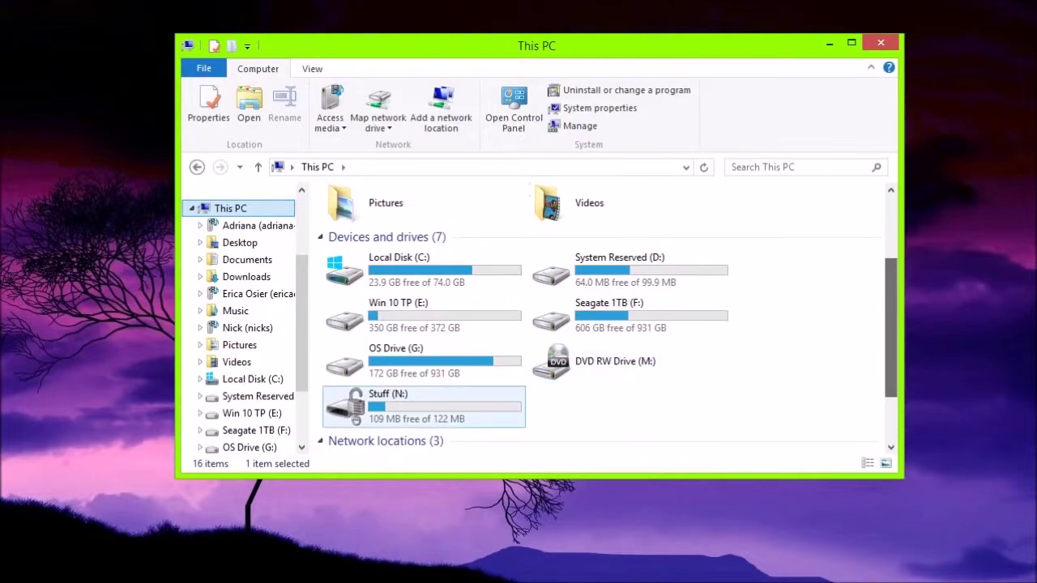
pyautogui.click(389, 405)
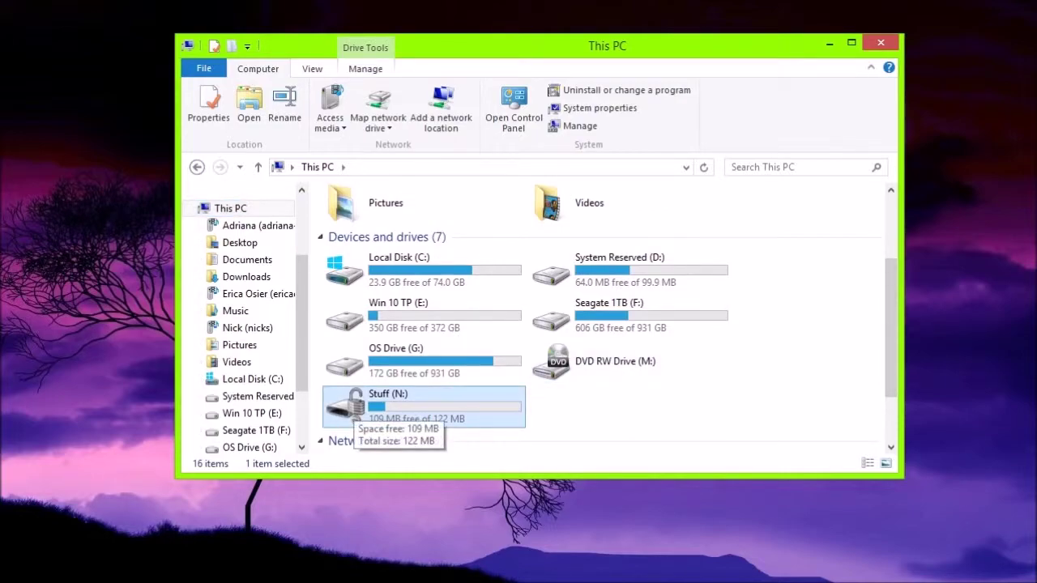
pyautogui.doubleClick(357, 409)
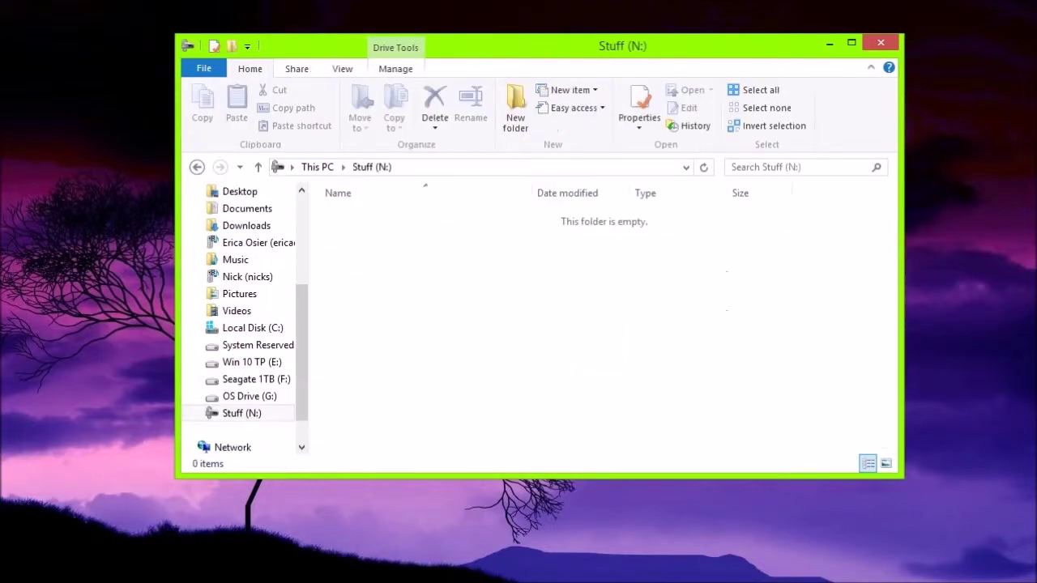
pyautogui.hotkey('alt', 'Left')
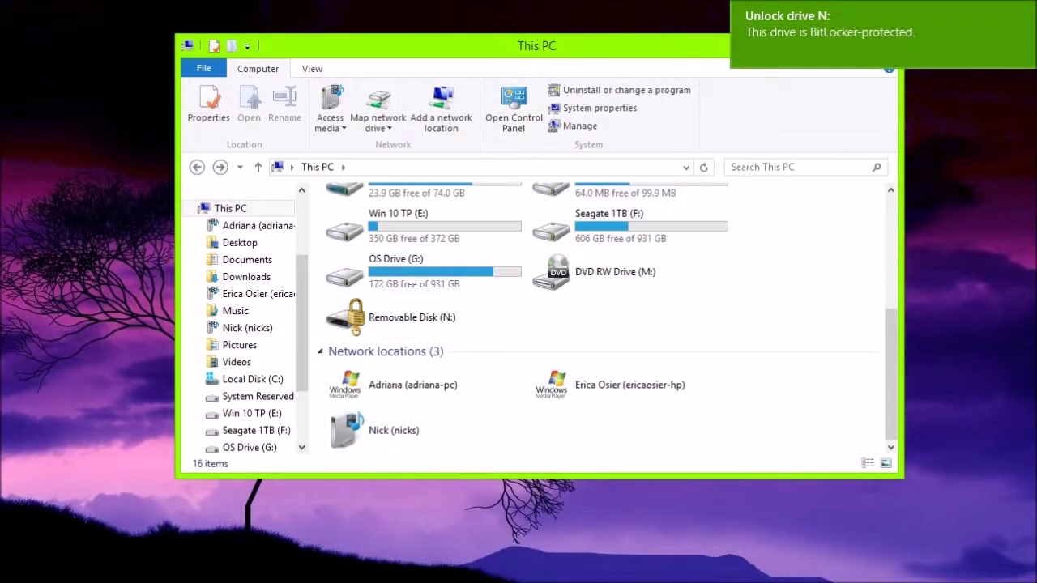
# Unlock the locked Removable Disk (N:) by entering its BitLocker password
pyautogui.click(412, 316)
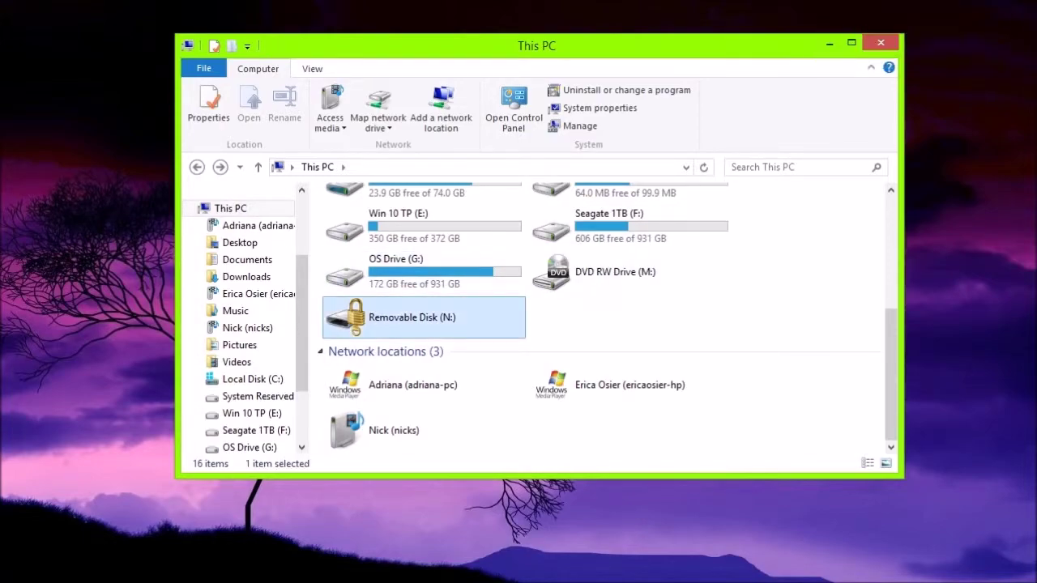
pyautogui.press('Return')
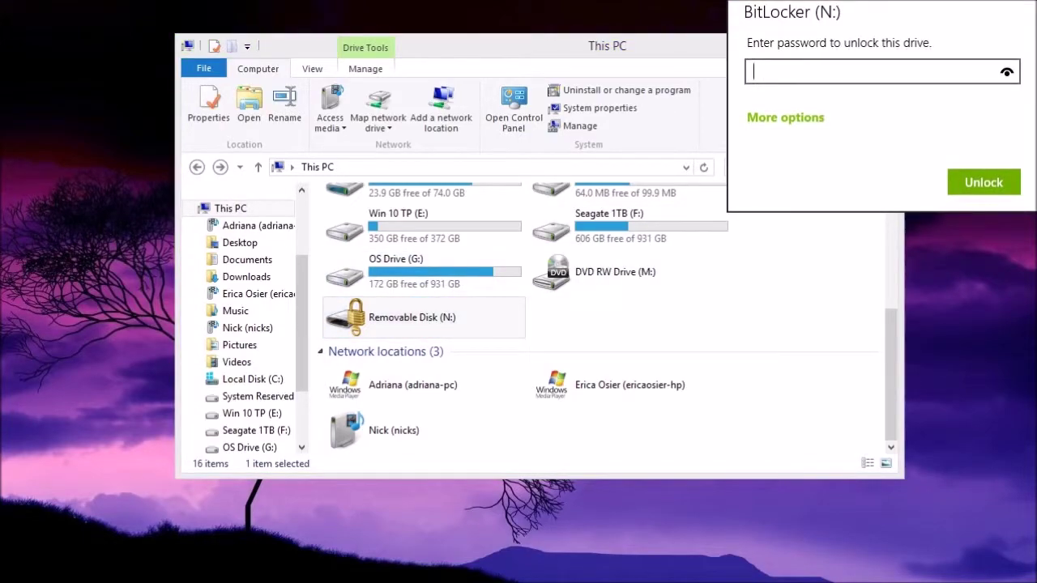
pyautogui.write('********')
pyautogui.press('Return')
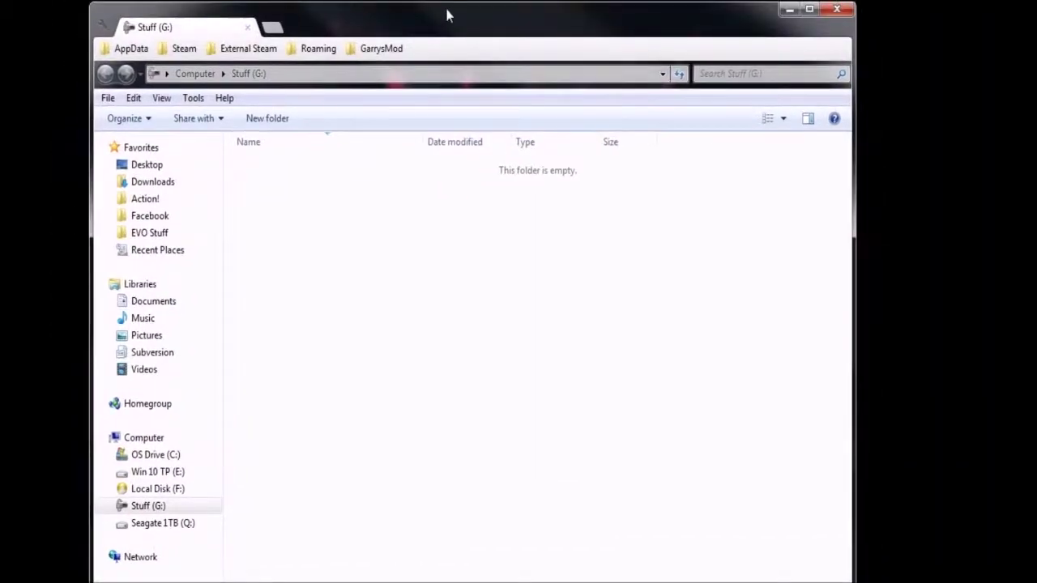
# Shorten the Explorer window so the empty Stuff (G:) status bar shows 0 items
pyautogui.moveTo(448, 10)
pyautogui.mouseDown()
pyautogui.moveTo(440, 127)
pyautogui.moveTo(447, 16)
pyautogui.mouseUp()
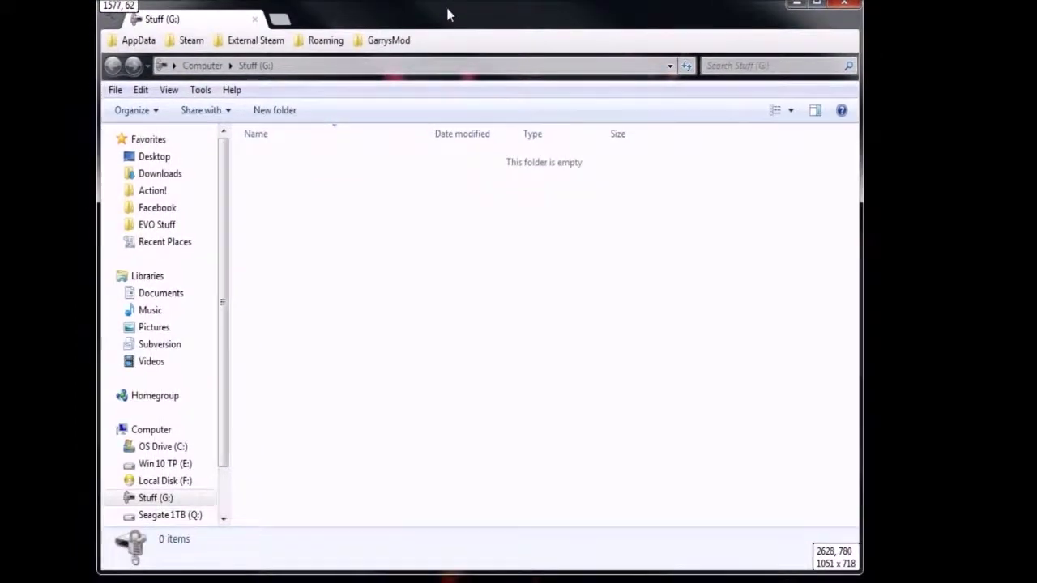